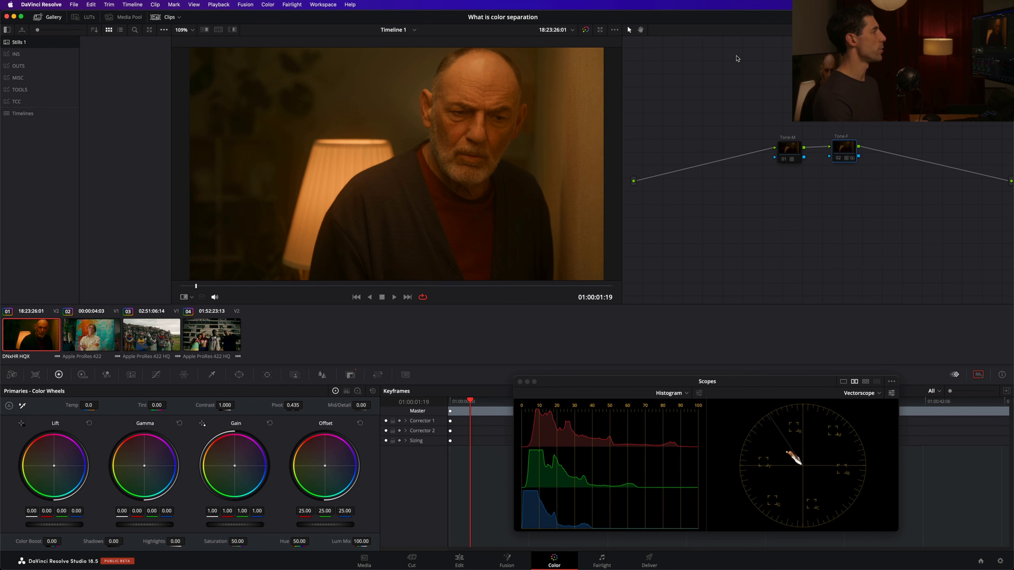
- Enable the Tone-M and Tone-F timeline nodes and compare the first shot with and without them
{"action": "key", "text": "alt+d"}
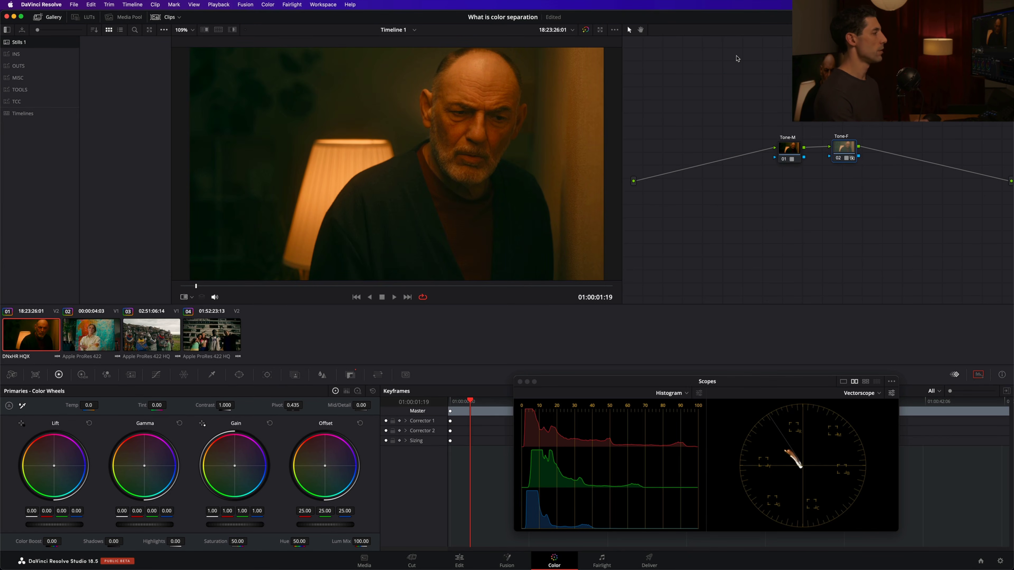
{"action": "key", "text": "alt+d"}
{"action": "key", "text": "alt+d"}
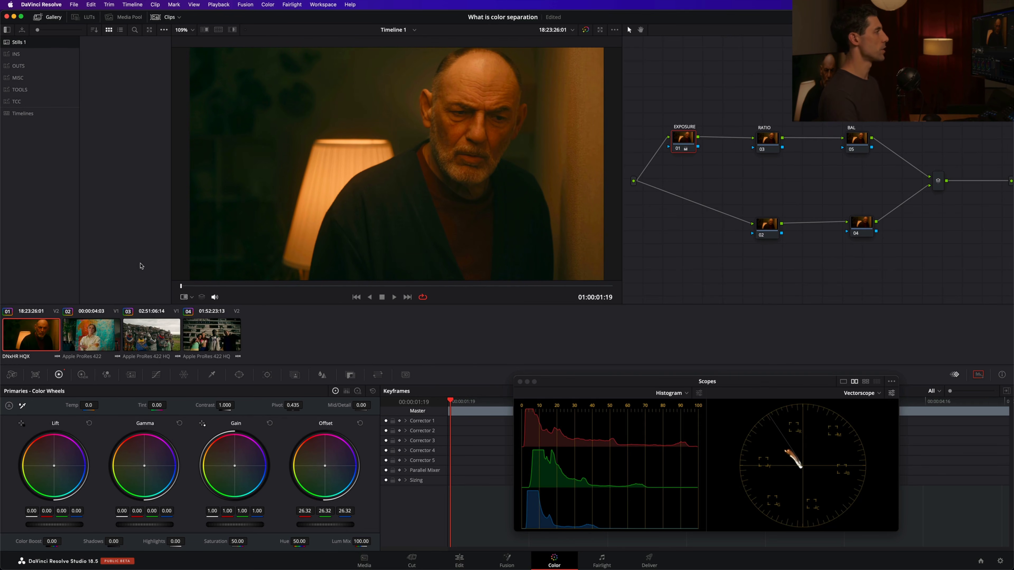
- Set RATIO's contrast to 1.016 and pivot to 0.463, balance BAL with offsets 23.41, 25.08, 28.11 and gains 1.03, 0.98, 0.97, and save
{"action": "left_click", "coordinate": [765, 136]}
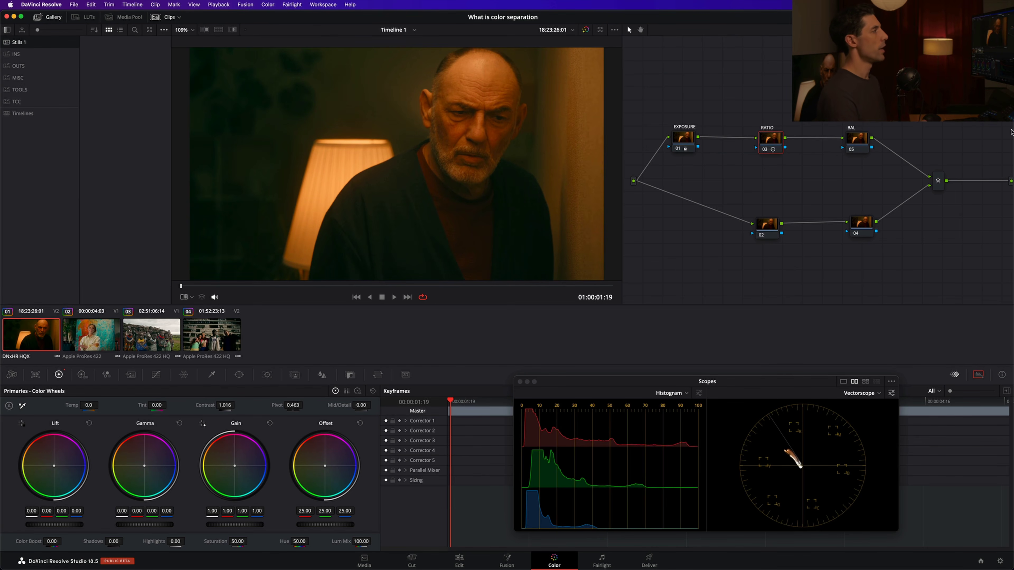
{"action": "left_click", "coordinate": [870, 138]}
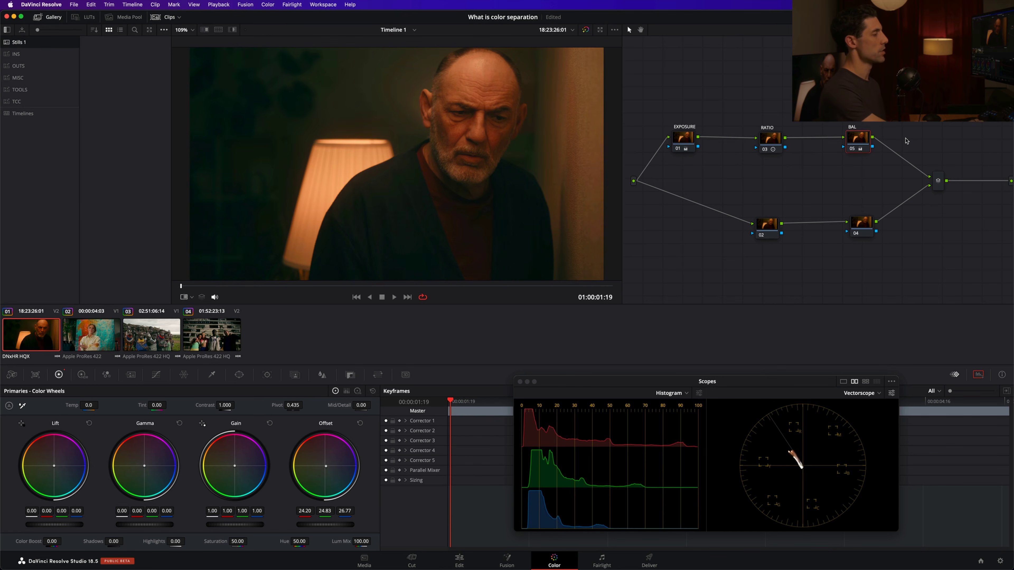
{"action": "key", "text": "super+d"}
{"action": "key", "text": "super+d"}
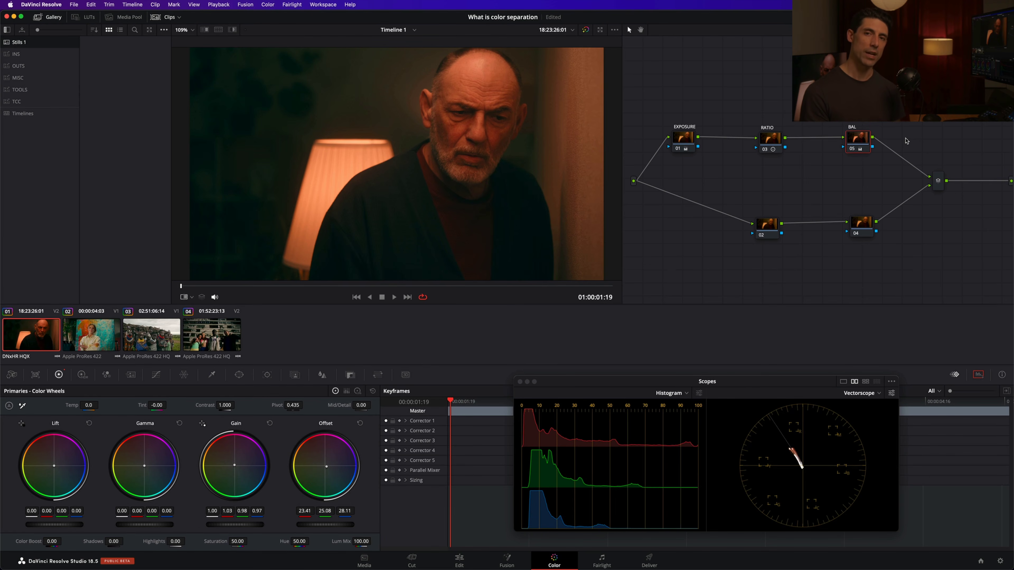
{"action": "key", "text": "super+s"}
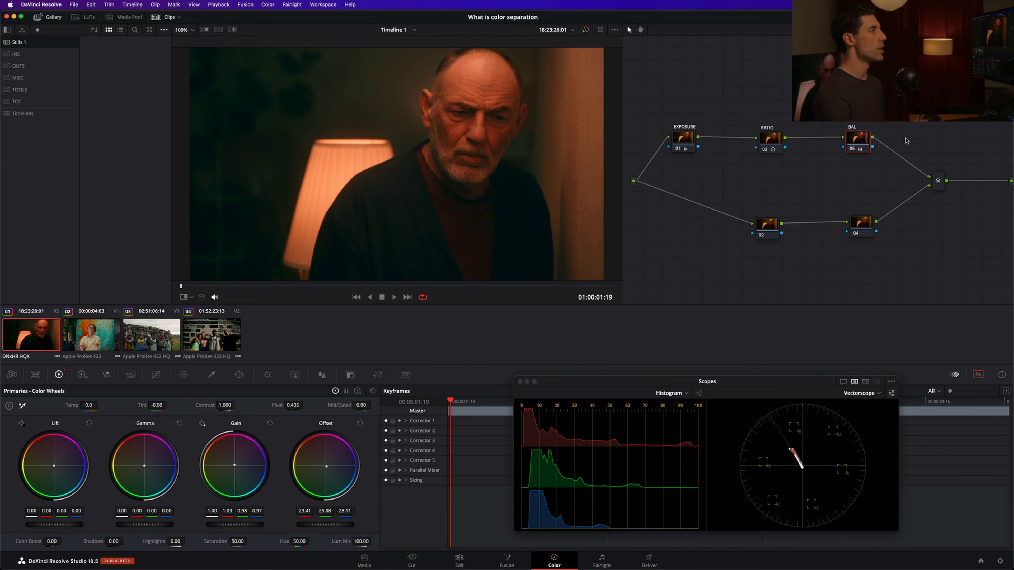
- Set node 04's color space to HSV and disable its channels 1 and 3
{"action": "left_click_drag", "start_coordinate": [860, 224], "coordinate": [858, 229]}
{"action": "right_click", "coordinate": [863, 234]}
{"action": "mouse_move", "coordinate": [914, 331]}
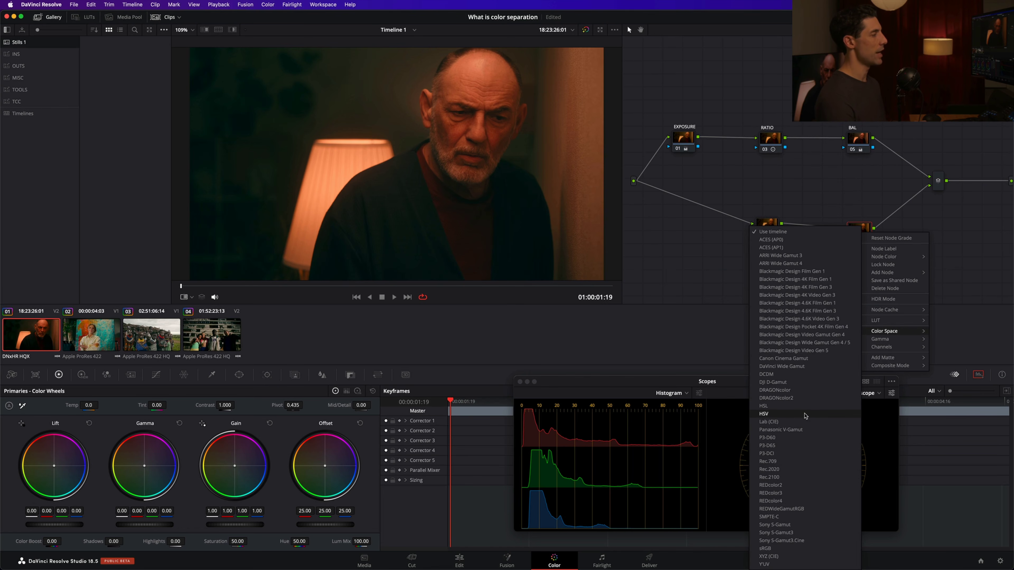
{"action": "left_click", "coordinate": [805, 415]}
{"action": "right_click", "coordinate": [857, 230]}
{"action": "mouse_move", "coordinate": [892, 342]}
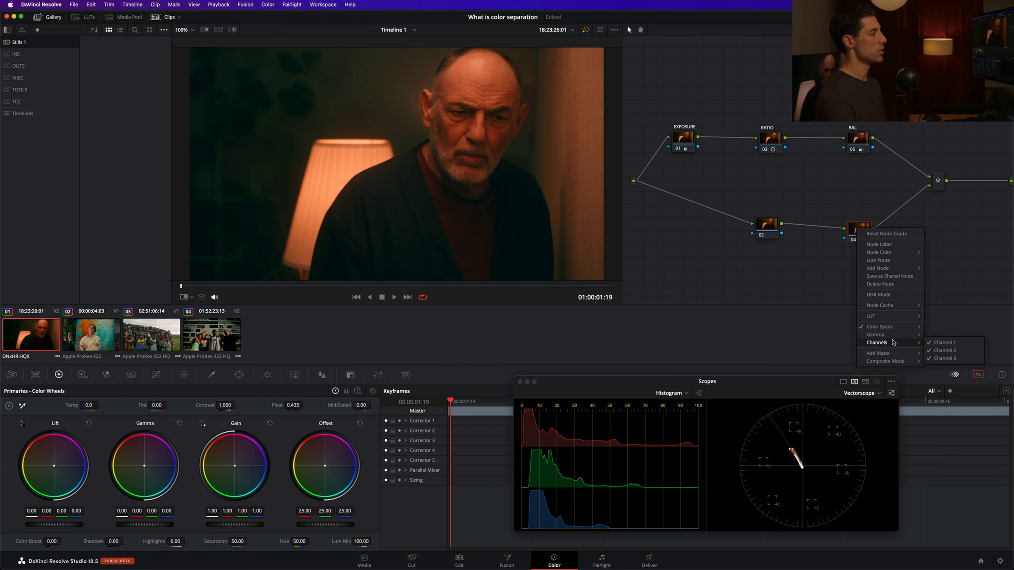
{"action": "left_click", "coordinate": [960, 343]}
{"action": "right_click", "coordinate": [865, 233]}
{"action": "mouse_move", "coordinate": [908, 351]}
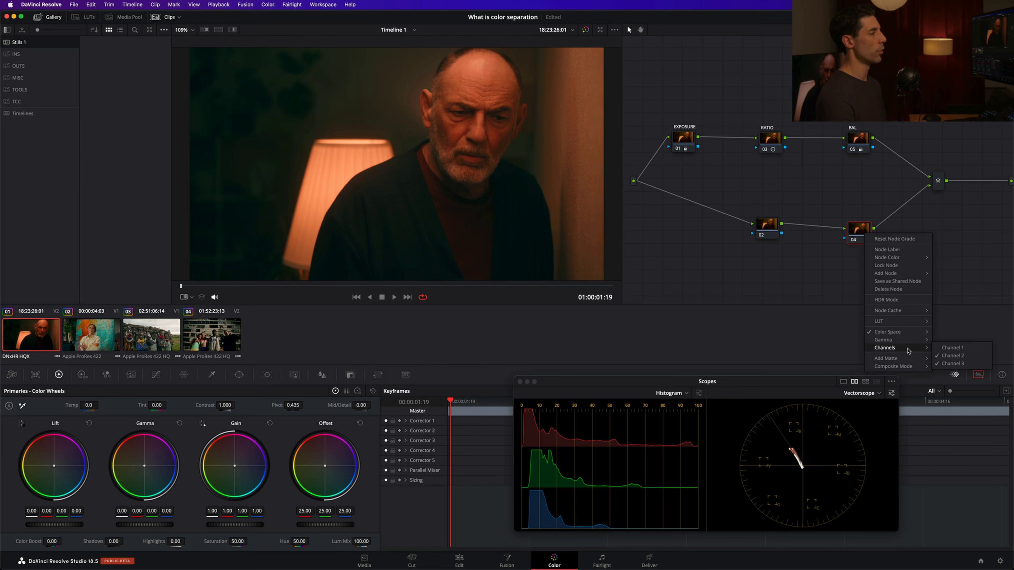
{"action": "left_click", "coordinate": [957, 363]}
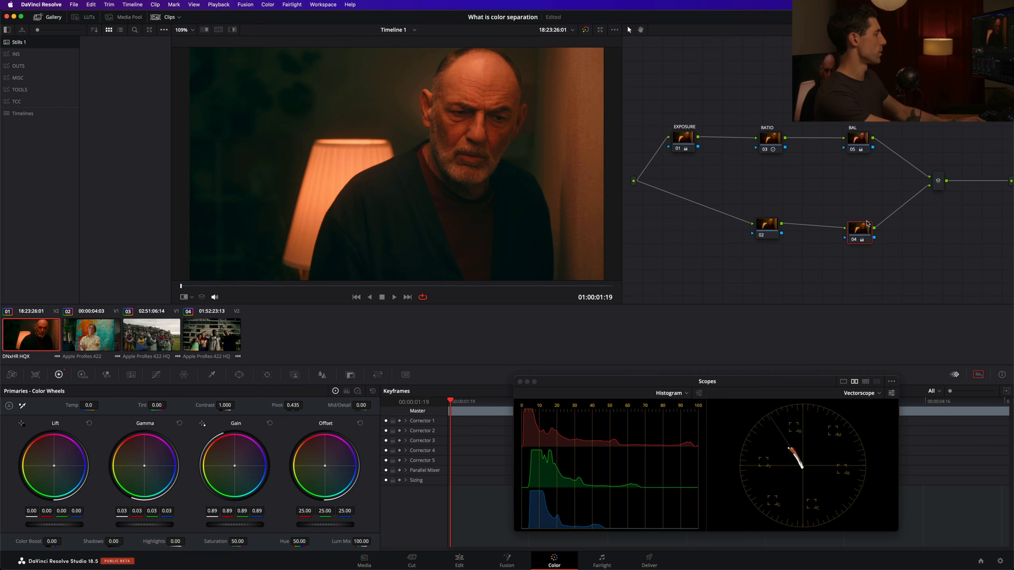
- Raise node 04's gamma to 0.04 and gain to 1.03, comparing the image with the node off and on
{"action": "key", "text": "super+d"}
{"action": "key", "text": "super+d"}
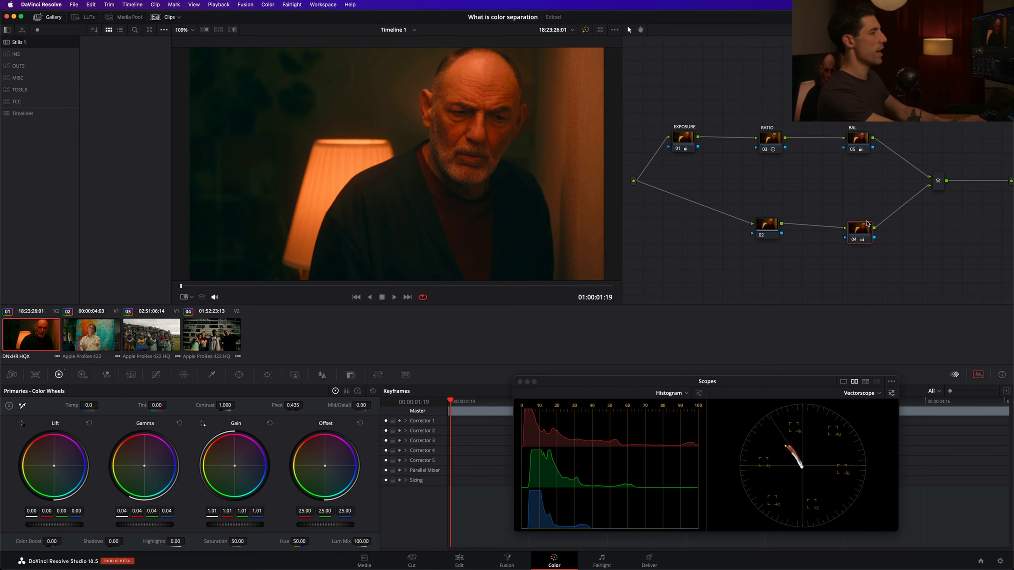
{"action": "key", "text": "super+d"}
{"action": "key", "text": "super+d"}
{"action": "key", "text": "super+d"}
{"action": "key", "text": "super+d"}
{"action": "key", "text": "super+d"}
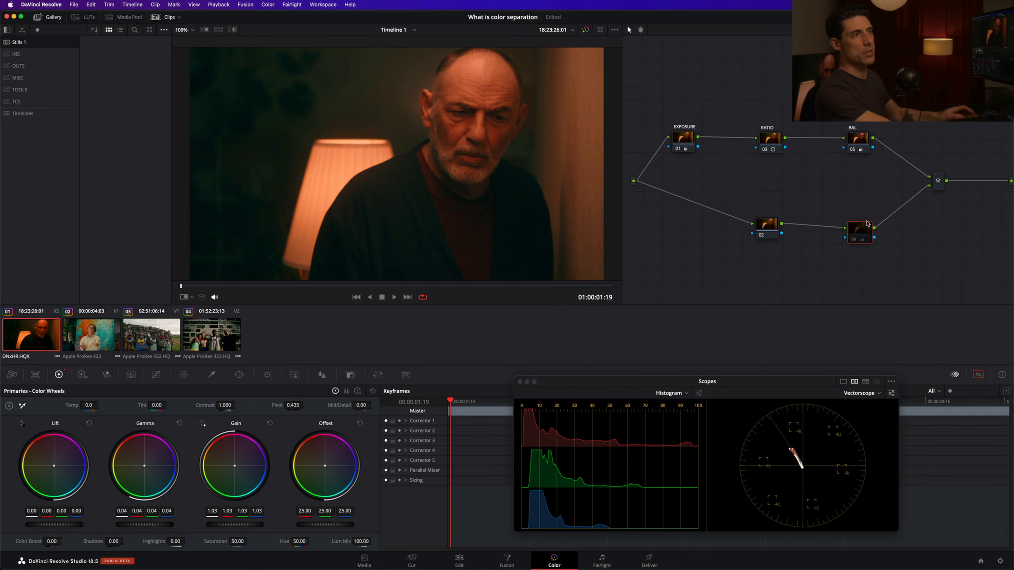
{"action": "key", "text": "super+d"}
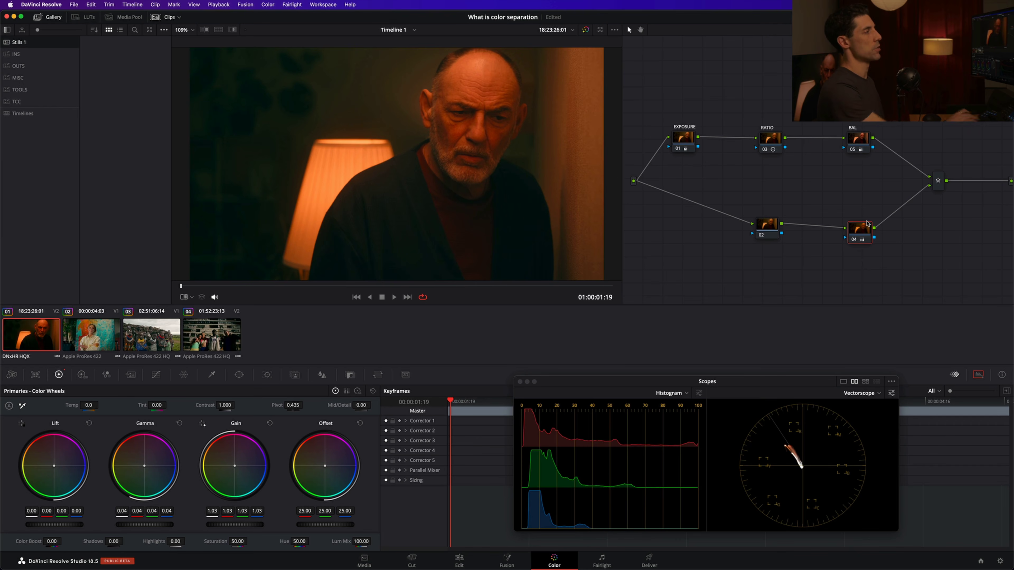
- Set the BAL node's offsets to 22.52, 25.50, 29.47 and compare the image with BAL and node 04 bypassed together
{"action": "left_click", "coordinate": [852, 139]}
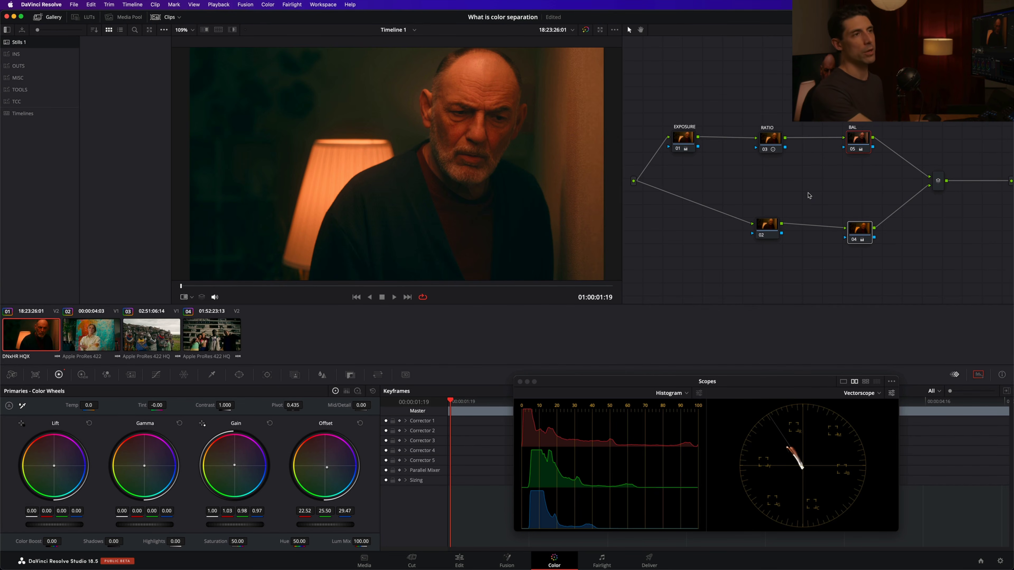
{"action": "key", "text": "super+d"}
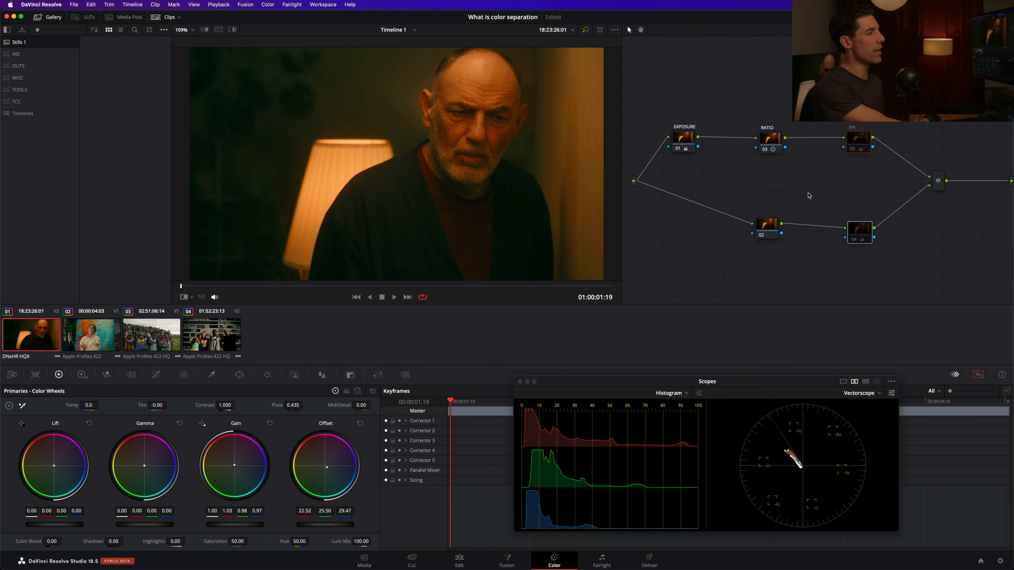
{"action": "key", "text": "super+d"}
{"action": "key", "text": "super+d"}
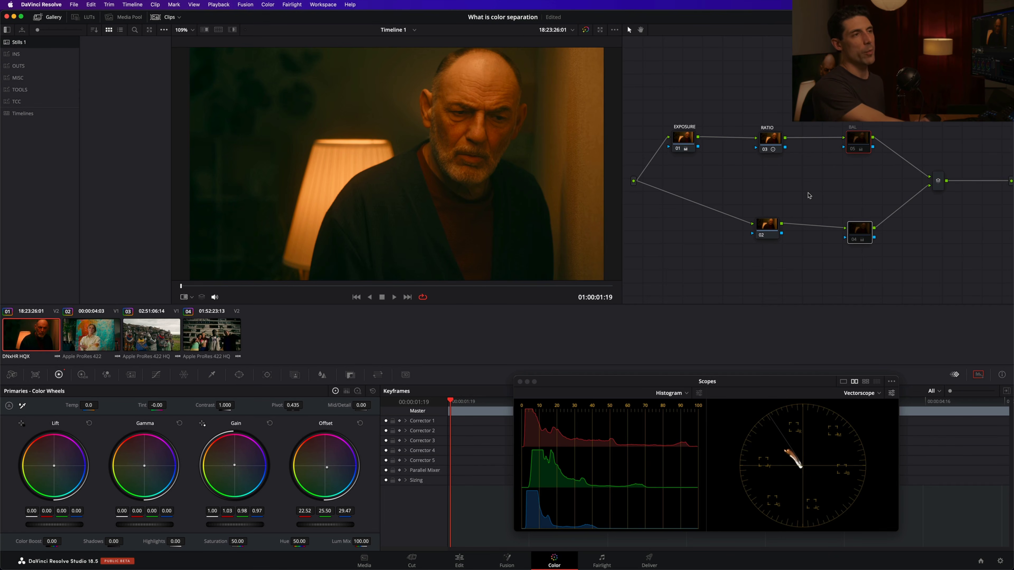
{"action": "key", "text": "super+d"}
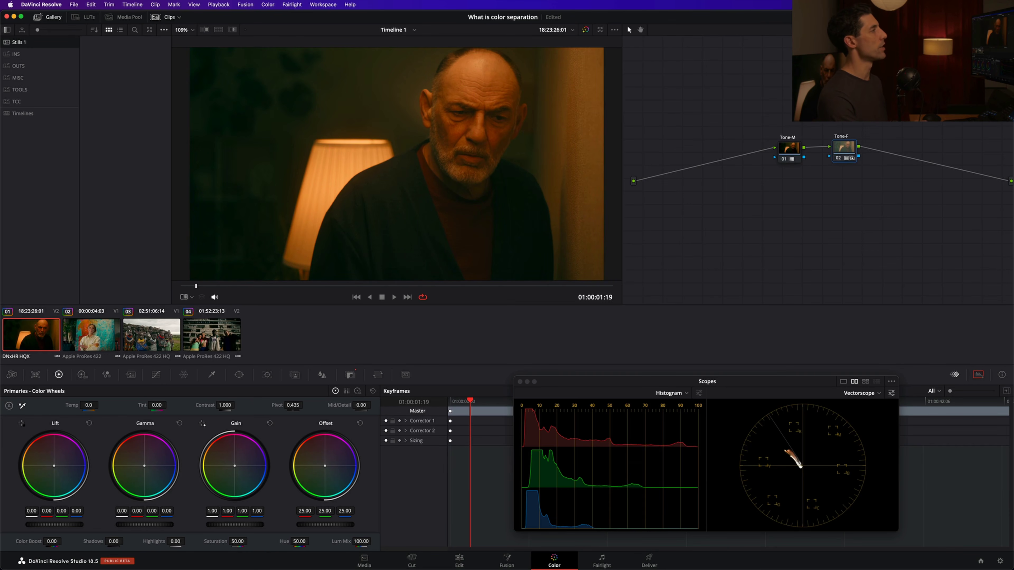
- Grab a still of the first shot with the timeline nodes disabled, and compare the finished grade against it with a reference wipe
{"action": "key", "text": "alt+d"}
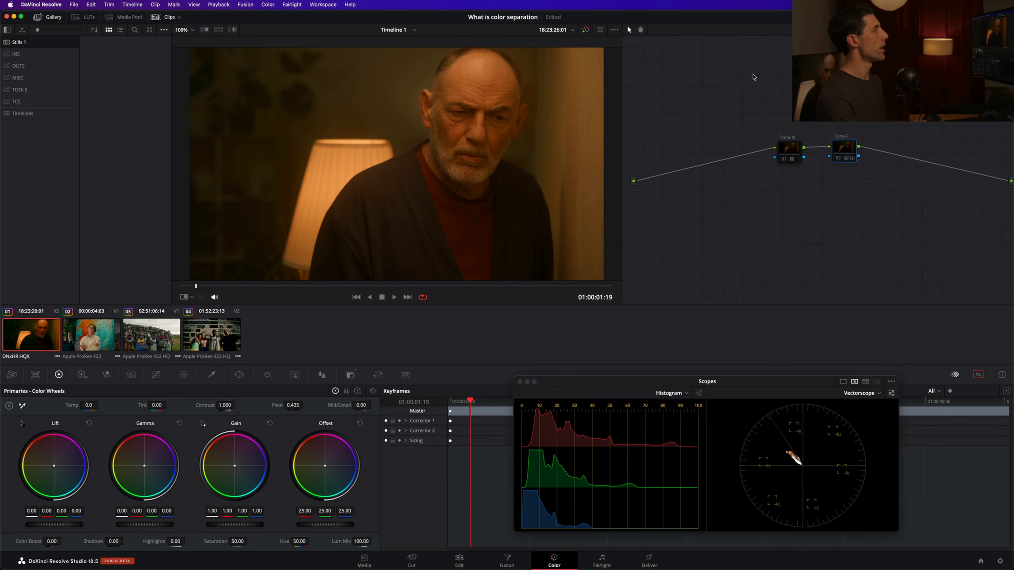
{"action": "key", "text": "super+alt+g"}
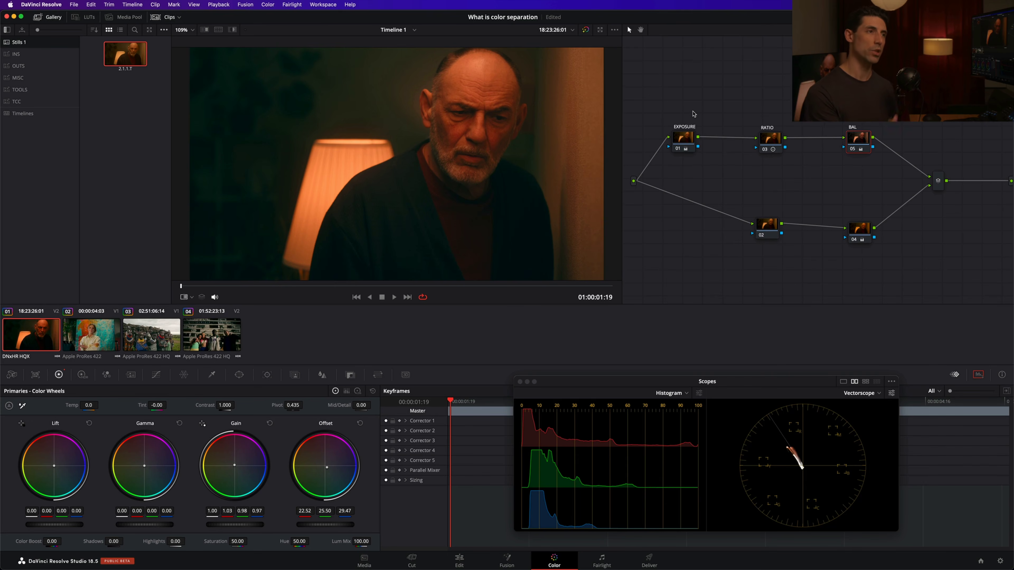
{"action": "key", "text": "shift+d"}
{"action": "key", "text": "shift+d"}
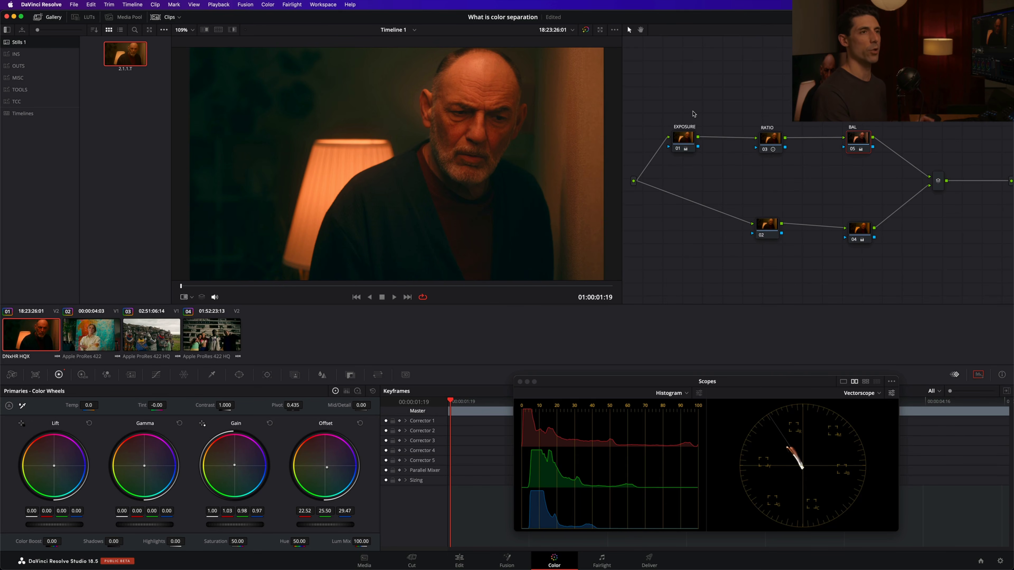
{"action": "key", "text": "super+w"}
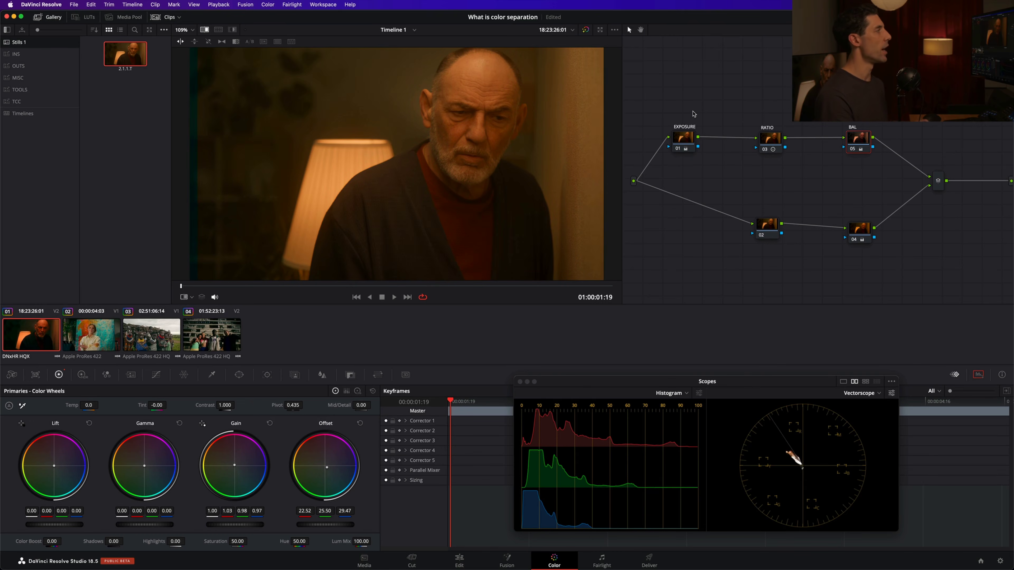
{"action": "key", "text": "super+w"}
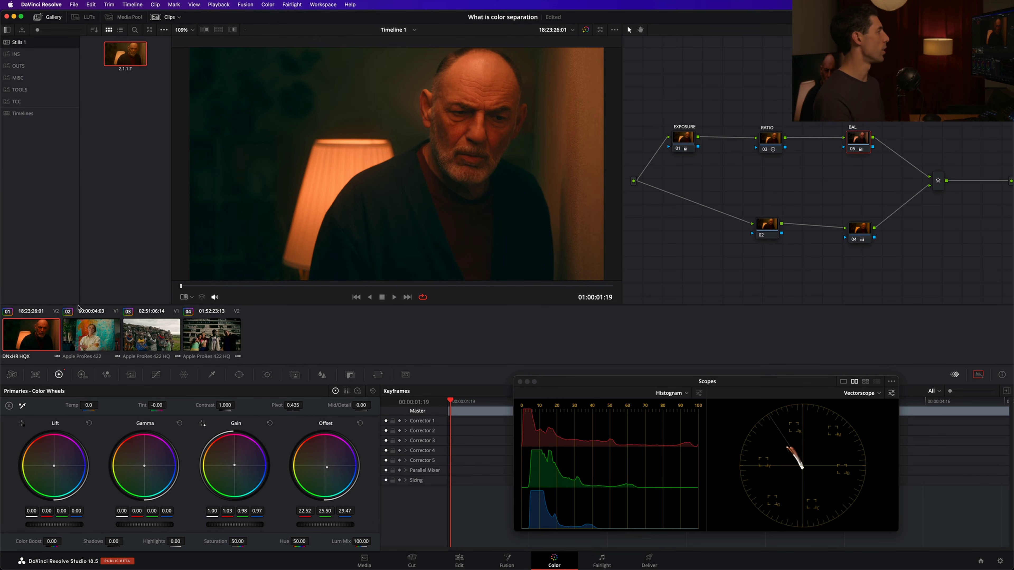
- On the second clip, set EXPOSURE's offsets to 22.77, RATIO's contrast to 1.032 and pivot to 0.461, and BAL's offsets to 25.11, 23.85, 25.87
{"action": "left_click", "coordinate": [93, 330]}
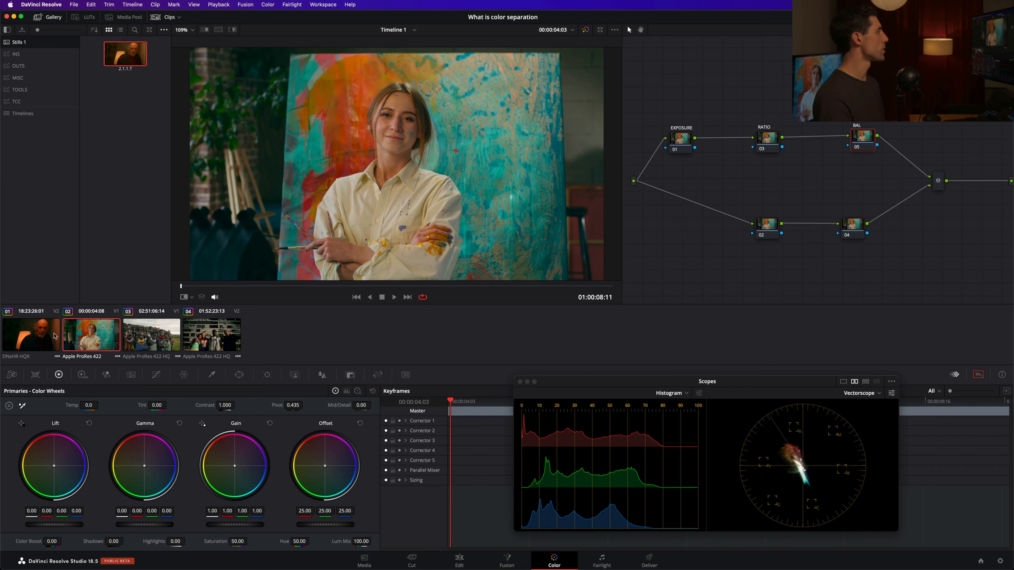
{"action": "left_click", "coordinate": [693, 139]}
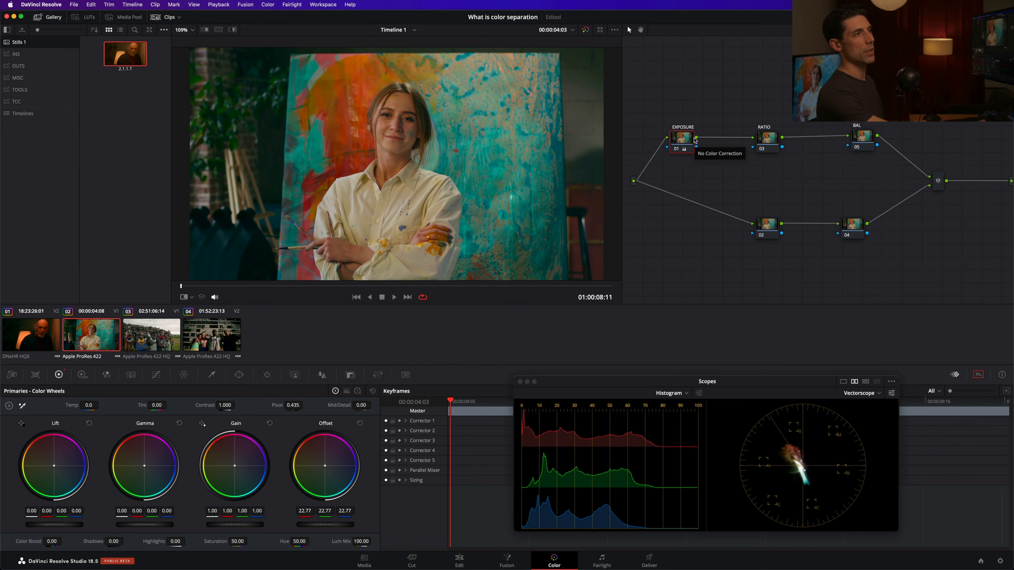
{"action": "key", "text": "alt+shift+apostrophe"}
{"action": "key", "text": "alt+shift+apostrophe"}
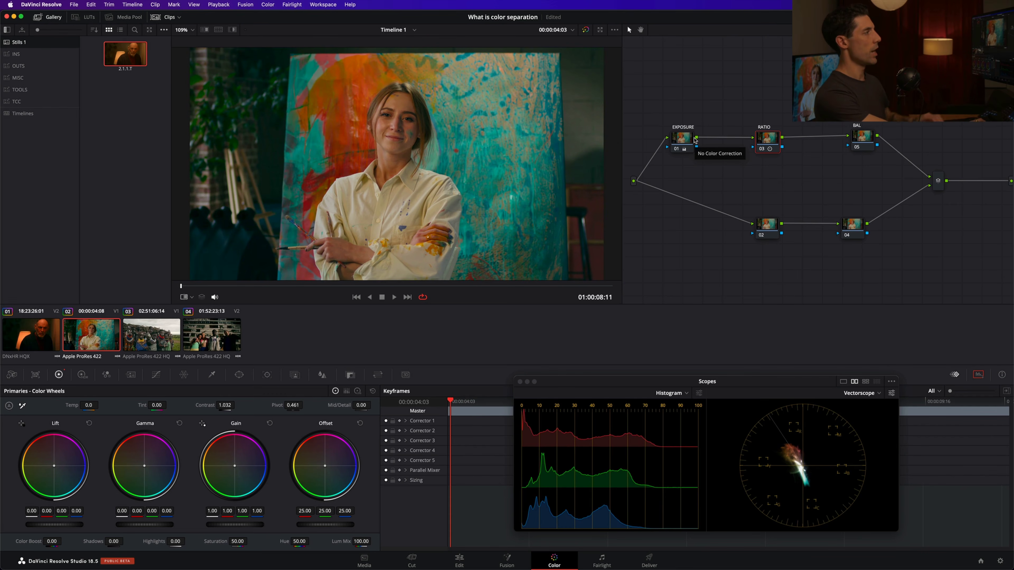
{"action": "left_click", "coordinate": [870, 143]}
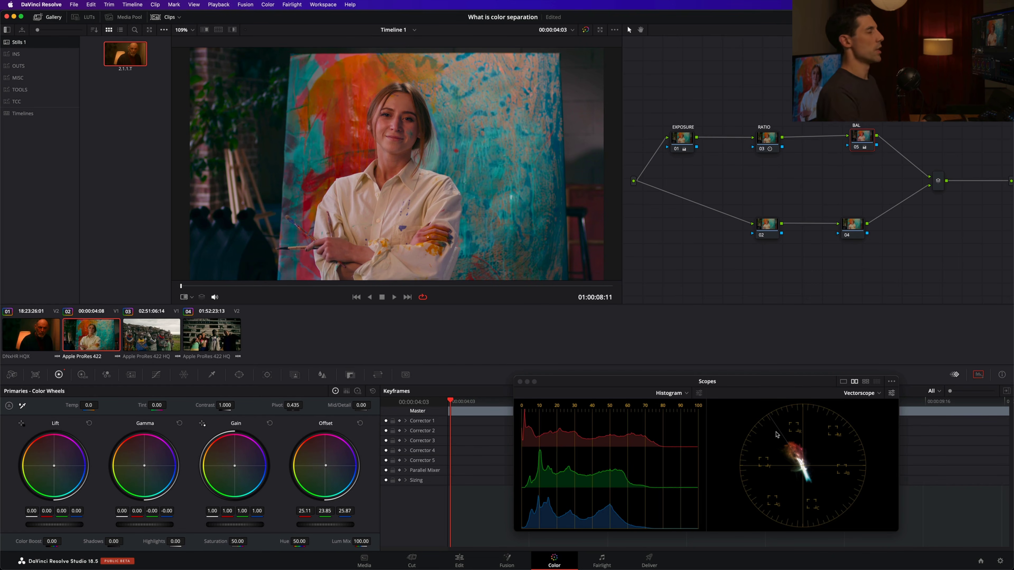
- On the third clip, set BAL's offsets to 24.02, 25.32, 26.64 and saturation to 77.15, and compare the node off and on
{"action": "left_click", "coordinate": [150, 331]}
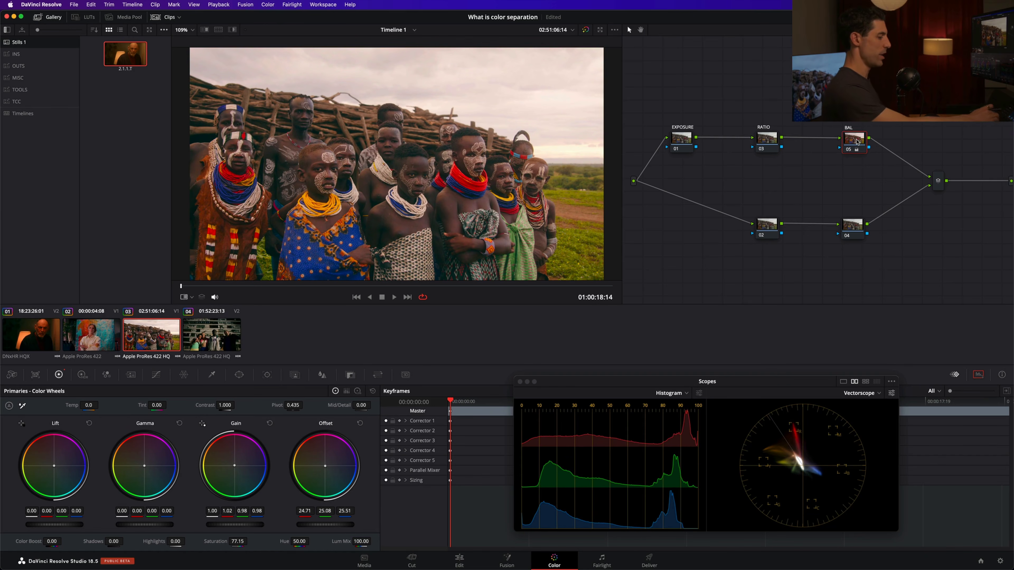
{"action": "key", "text": "super+z"}
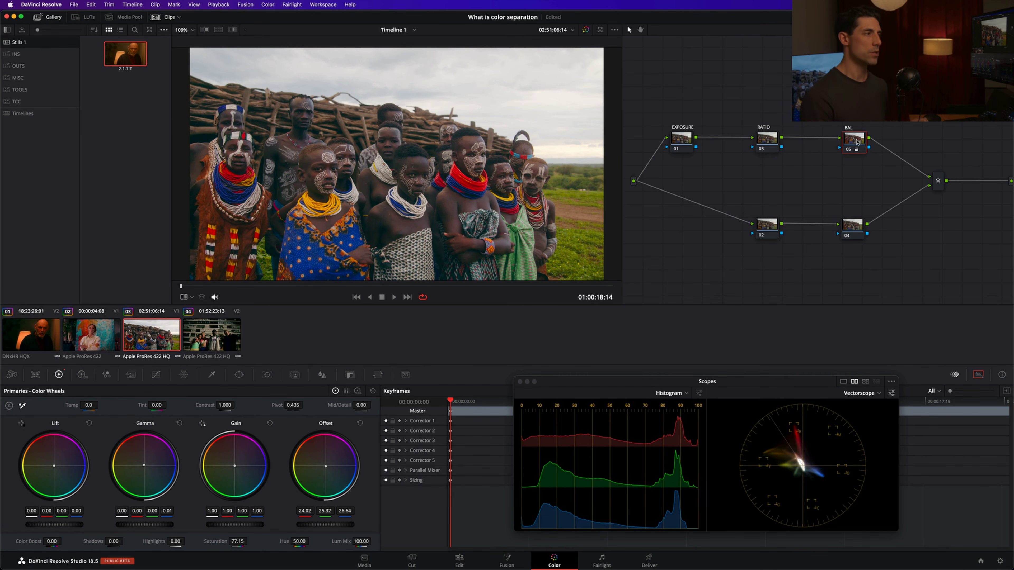
{"action": "left_click_drag", "start_coordinate": [856, 136], "coordinate": [860, 133]}
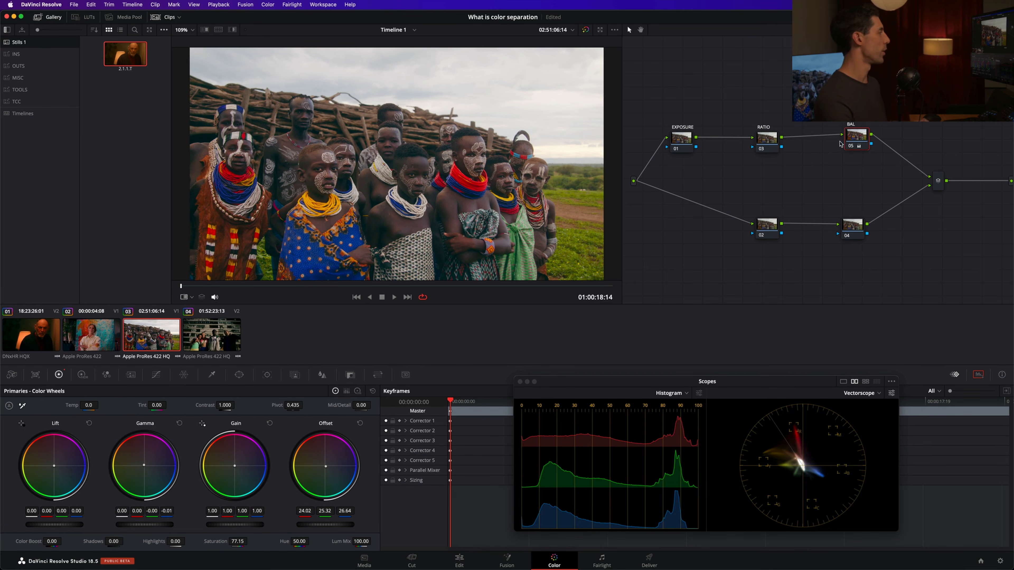
{"action": "key", "text": "super+d"}
{"action": "key", "text": "super+d"}
{"action": "left_click_drag", "start_coordinate": [849, 140], "coordinate": [848, 139]}
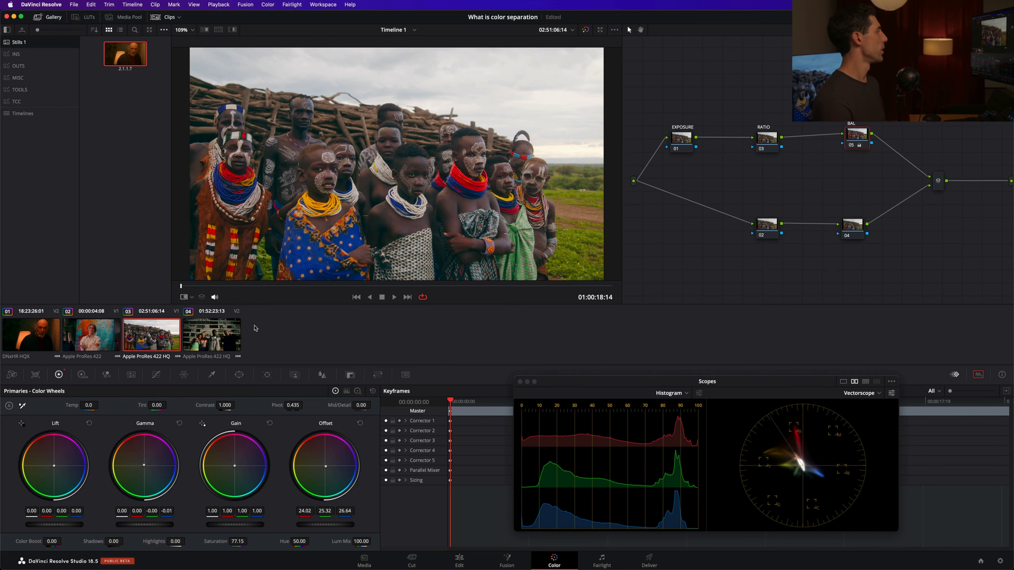
- On the fourth clip, set EXPOSURE's offsets to 36.88, RATIO's contrast to 1.015 and pivot to 0.504, and BAL's offsets to 25.14, 24.74, 24.97
{"action": "left_click", "coordinate": [211, 337]}
{"action": "left_click", "coordinate": [684, 142]}
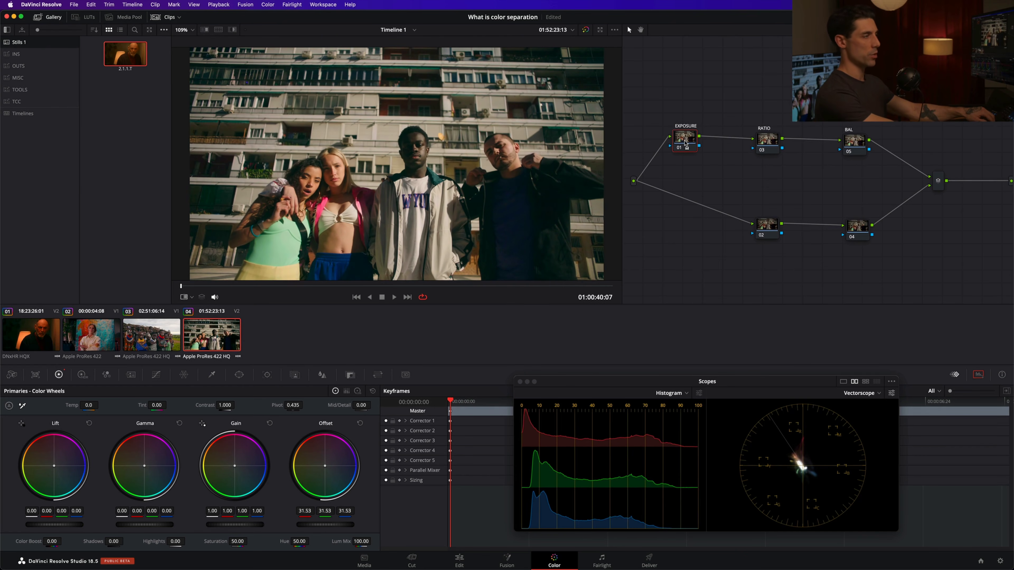
{"action": "key", "text": "alt+shift+apostrophe"}
{"action": "key", "text": "alt+shift+apostrophe"}
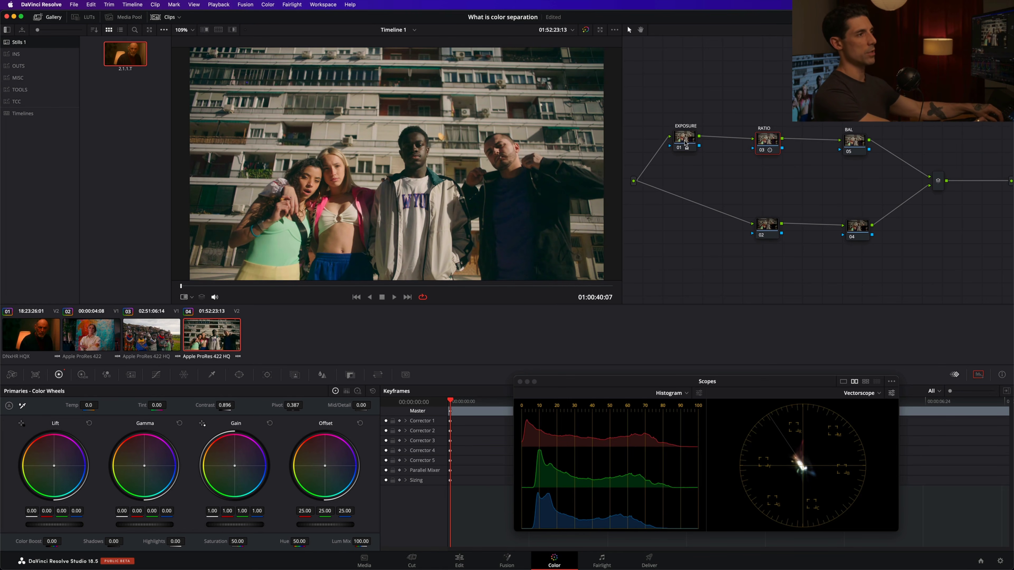
{"action": "left_click", "coordinate": [702, 146]}
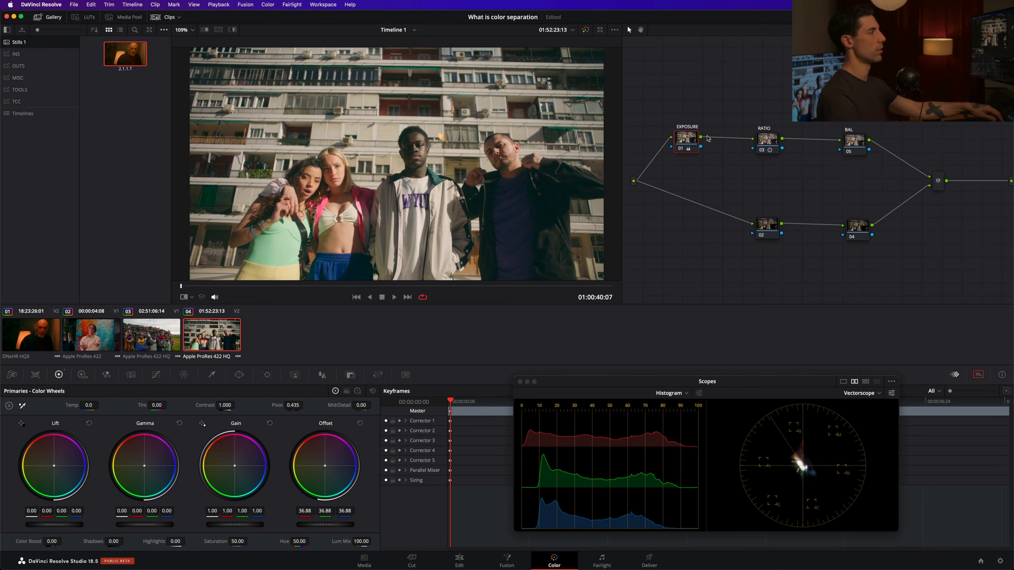
{"action": "left_click", "coordinate": [773, 145]}
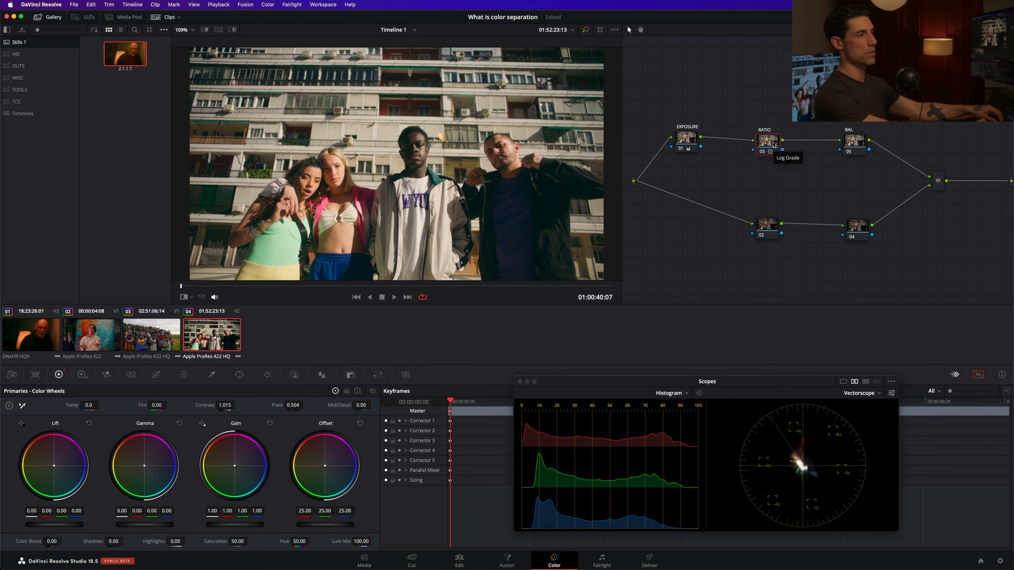
{"action": "left_click_drag", "start_coordinate": [864, 143], "coordinate": [869, 144]}
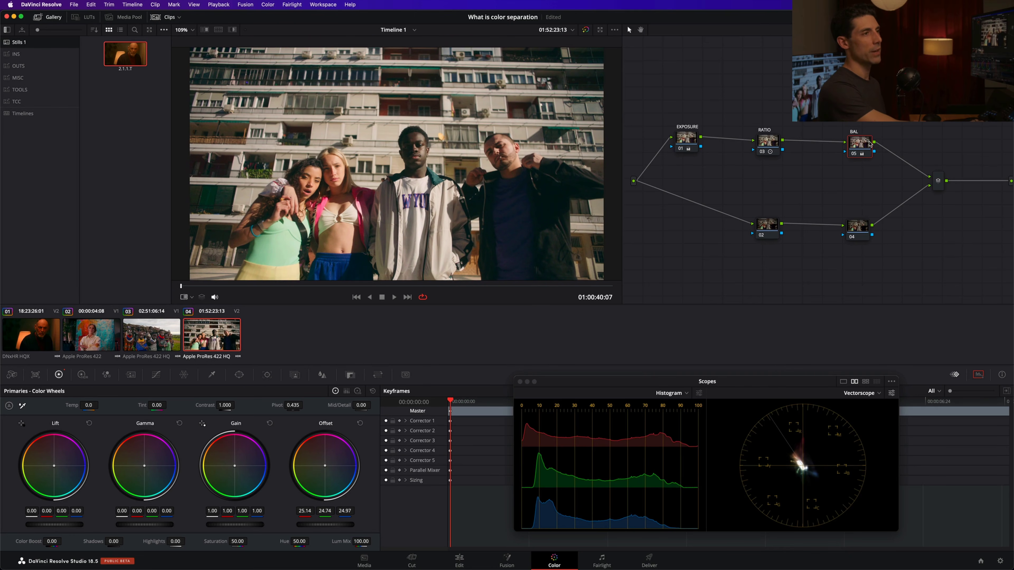
- Compare the fourth clip's BAL node off and on, and refine its offsets to 24.96, 24.97, 25.12
{"action": "key", "text": "super+d"}
{"action": "key", "text": "super+d"}
{"action": "key", "text": "super+d"}
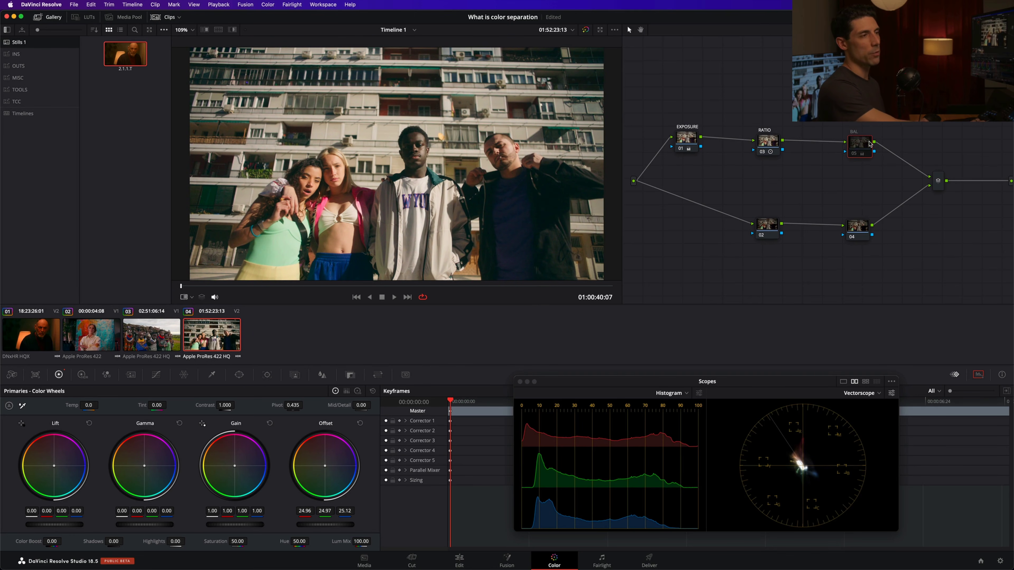
{"action": "key", "text": "super+d"}
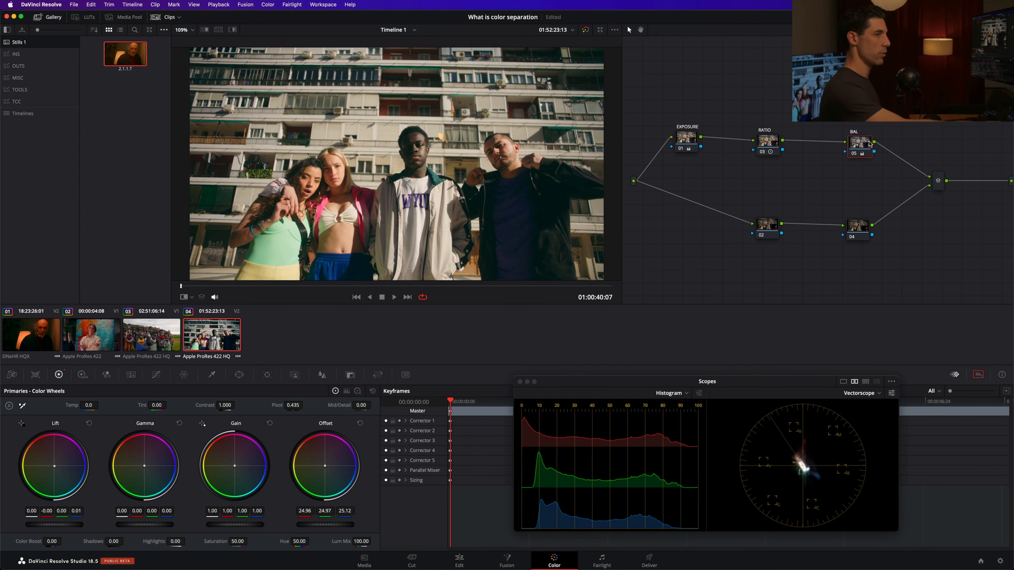
- Check the first clip's saturation node 04 and match the fourth clip's to it, with gamma 0.04 and gain 1.03
{"action": "left_click", "coordinate": [49, 331]}
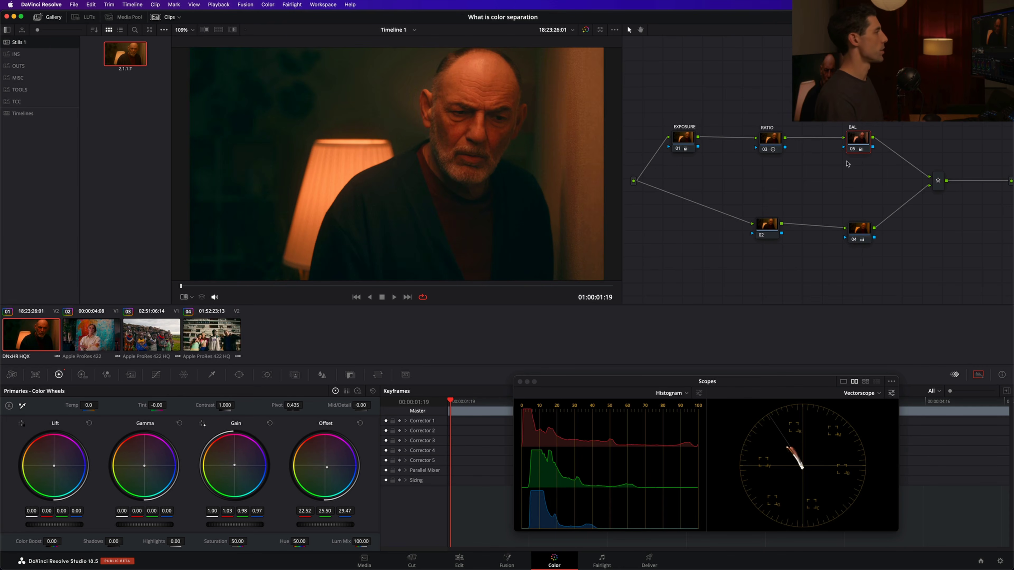
{"action": "left_click", "coordinate": [863, 228]}
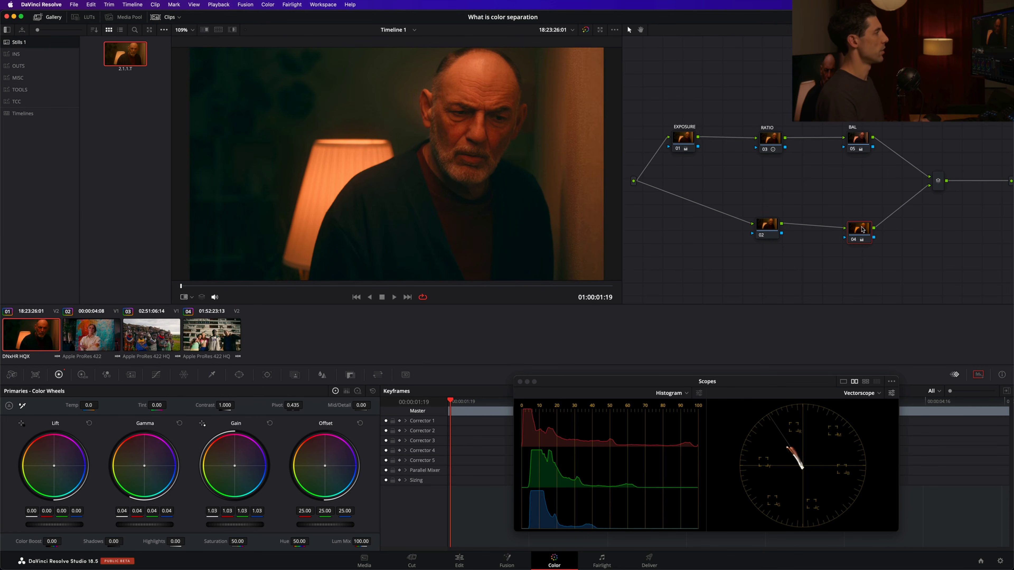
{"action": "left_click", "coordinate": [222, 334]}
{"action": "left_click", "coordinate": [858, 227]}
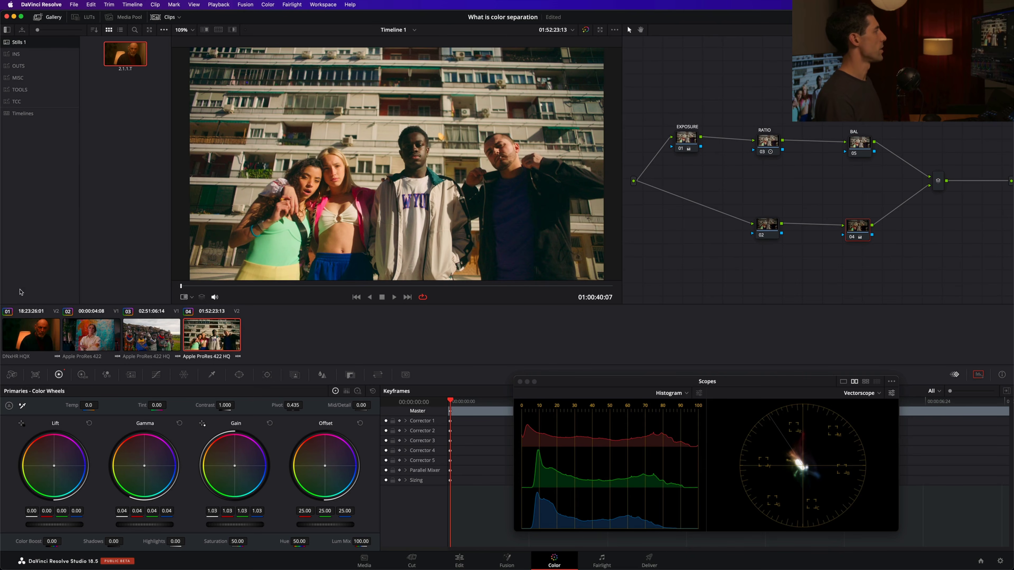
- Recheck node 04 on the first clip, and set the fourth clip's node 04 to gamma 0.07 and gain 1.26
{"action": "left_click", "coordinate": [46, 328]}
{"action": "left_click_drag", "start_coordinate": [858, 229], "coordinate": [864, 228]}
{"action": "left_click", "coordinate": [213, 334]}
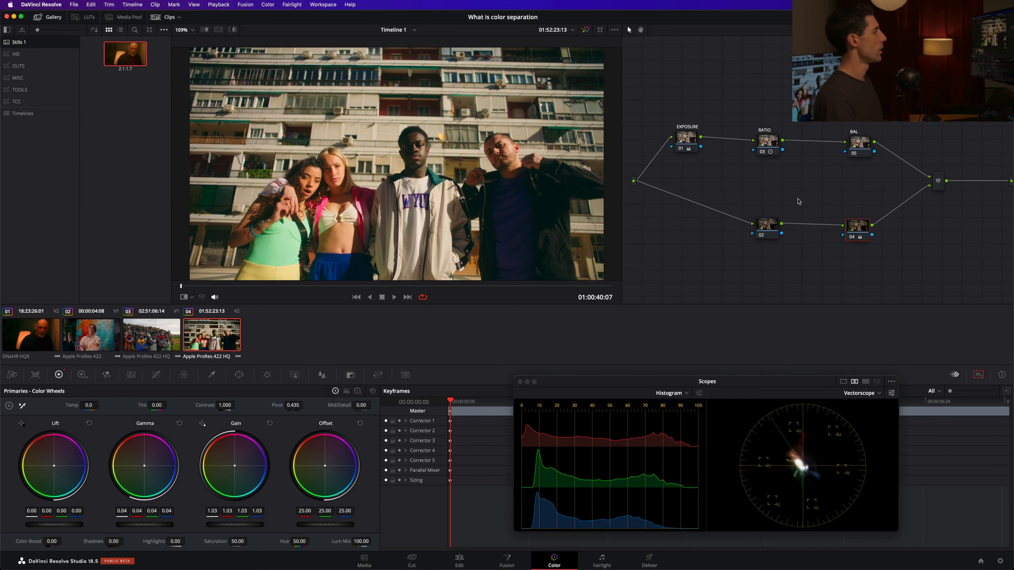
{"action": "left_click_drag", "start_coordinate": [854, 229], "coordinate": [857, 230]}
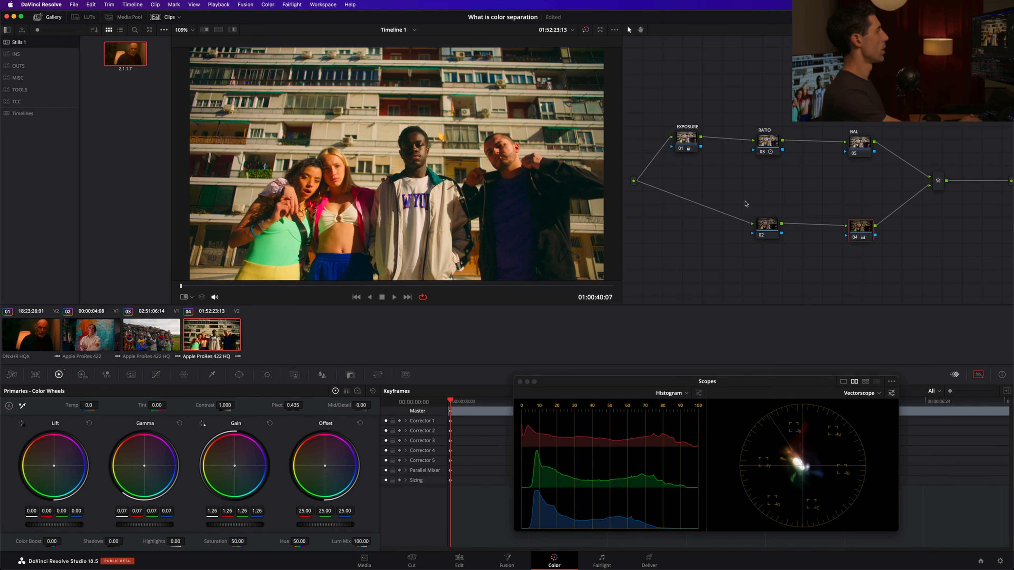
- On the fourth clip, set node 04's gamma to 0.05 and gain to 1.09, and BAL's gain to 1.00, 0.99, 1.00, 1.01
{"action": "left_click", "coordinate": [872, 152]}
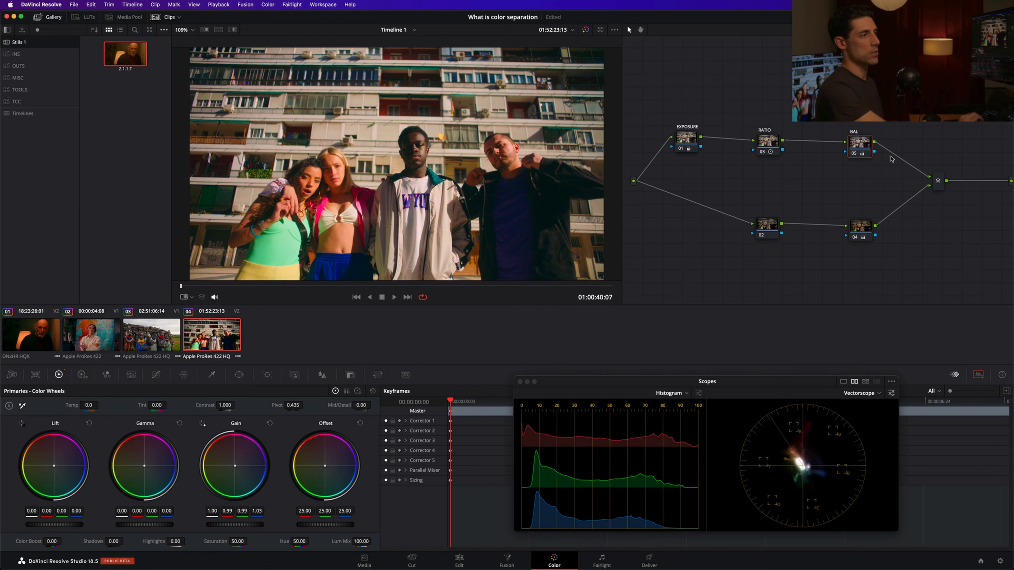
{"action": "left_click", "coordinate": [869, 227]}
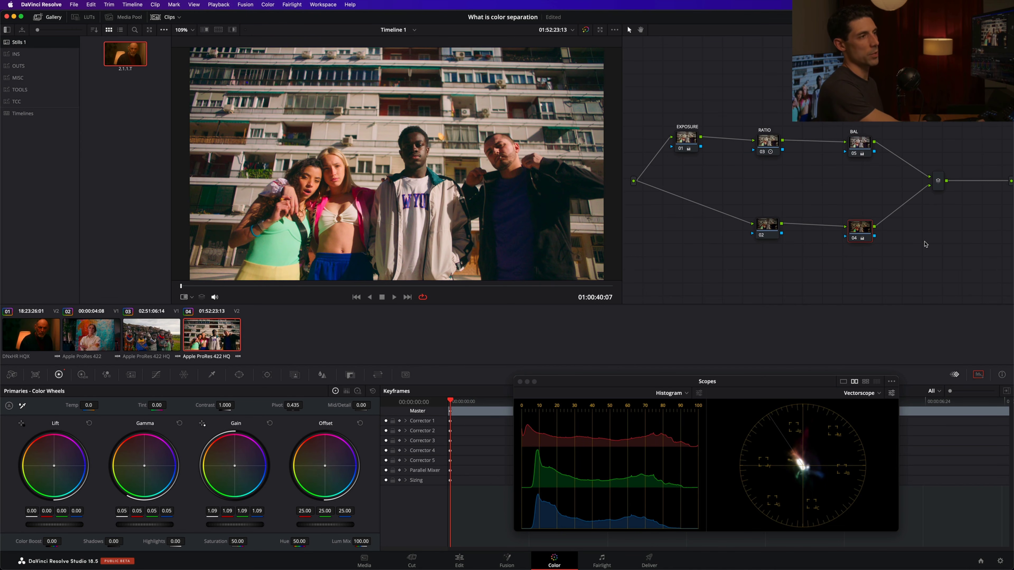
{"action": "left_click", "coordinate": [870, 146]}
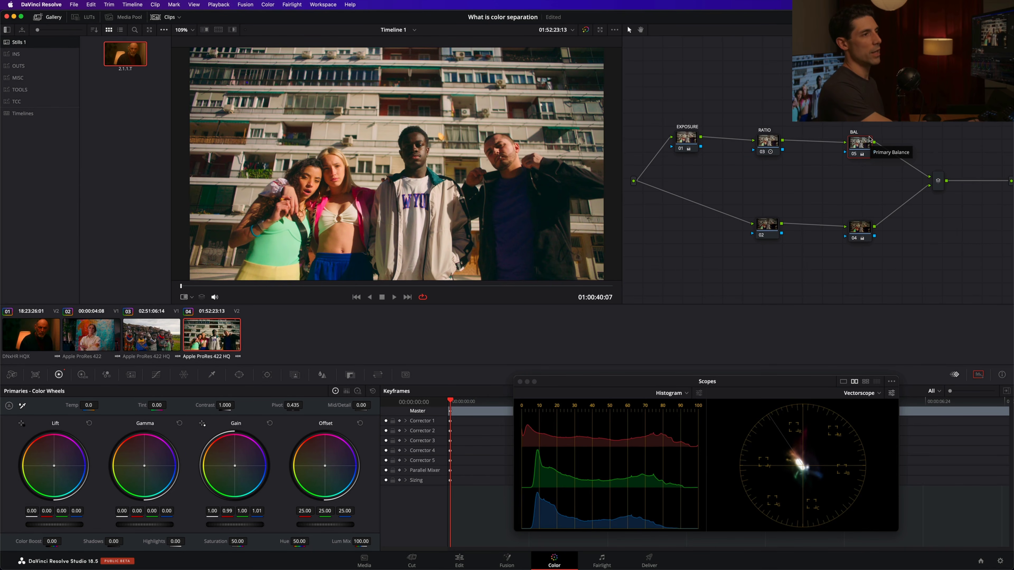